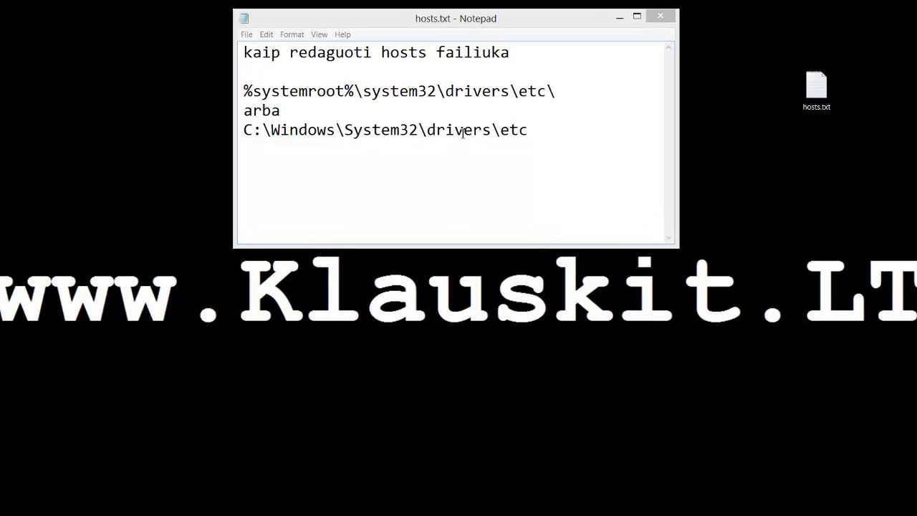
pyautogui.moveTo(501, 131); pyautogui.dragTo(530, 133)
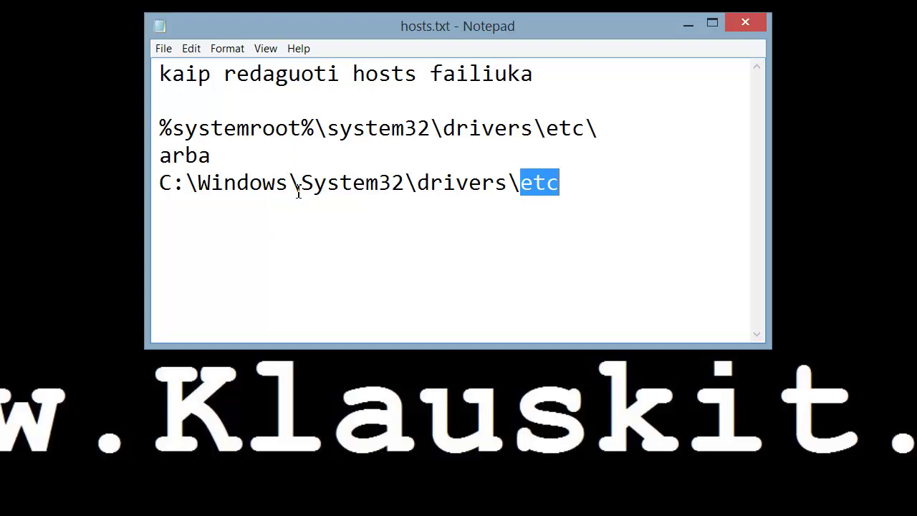
pyautogui.click(597, 188)
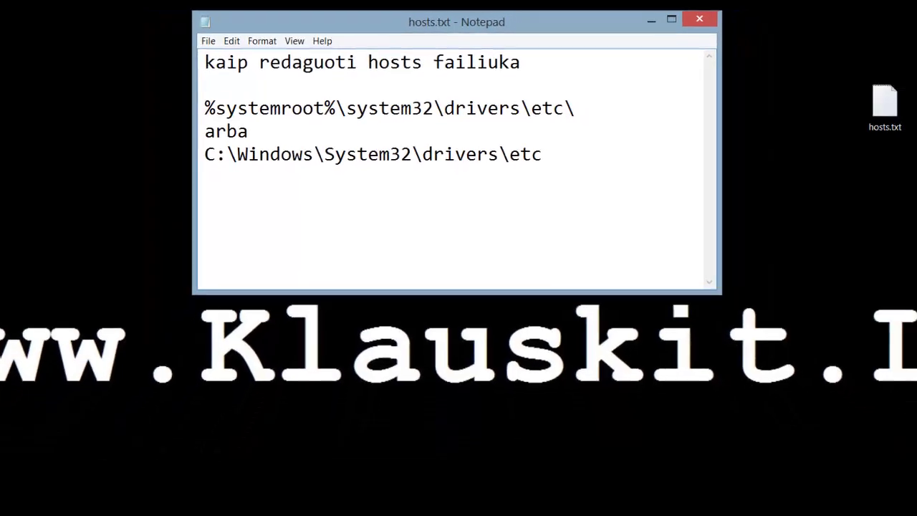
# - Search the installed apps for notepad and run Notepad as administrator
pyautogui.click(13, 505)
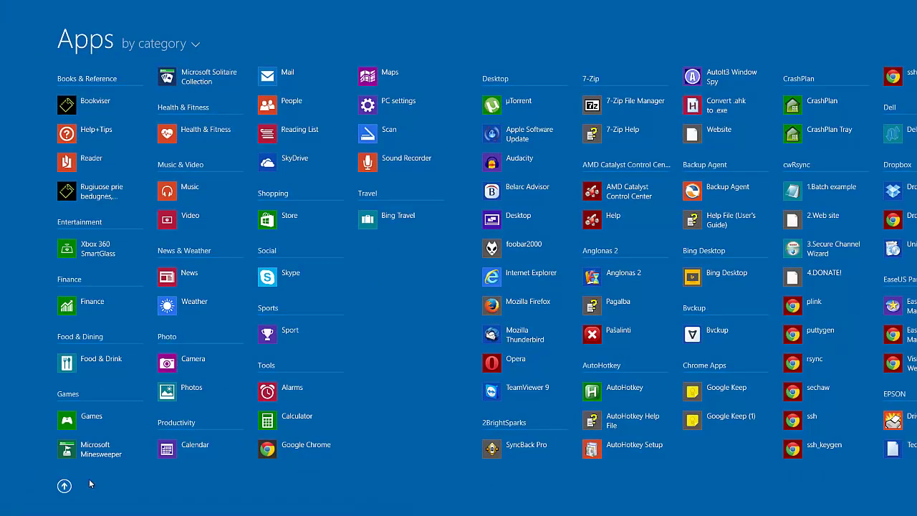
pyautogui.write('notepad')
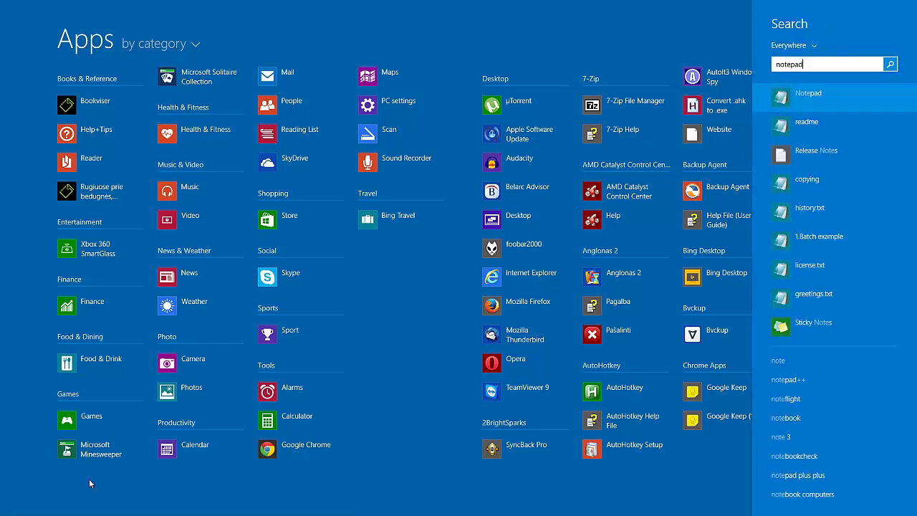
pyautogui.rightClick(800, 100)
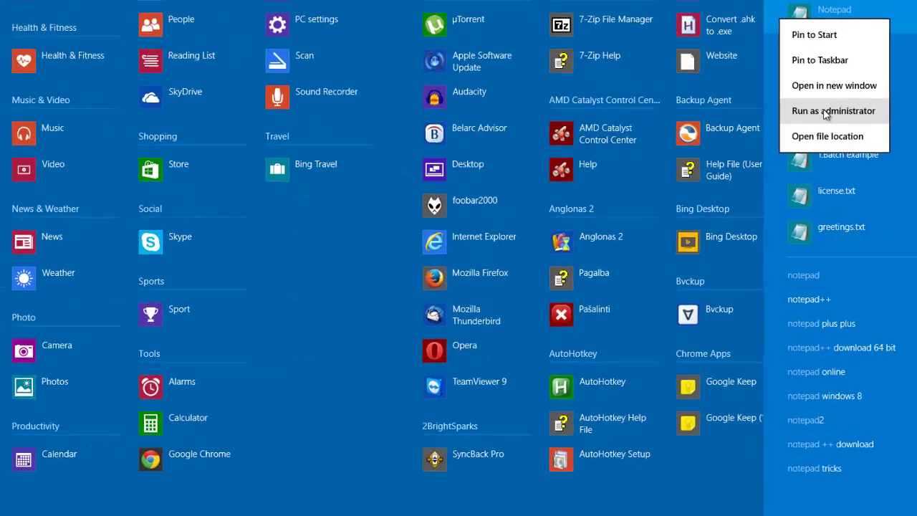
pyautogui.click(800, 173)
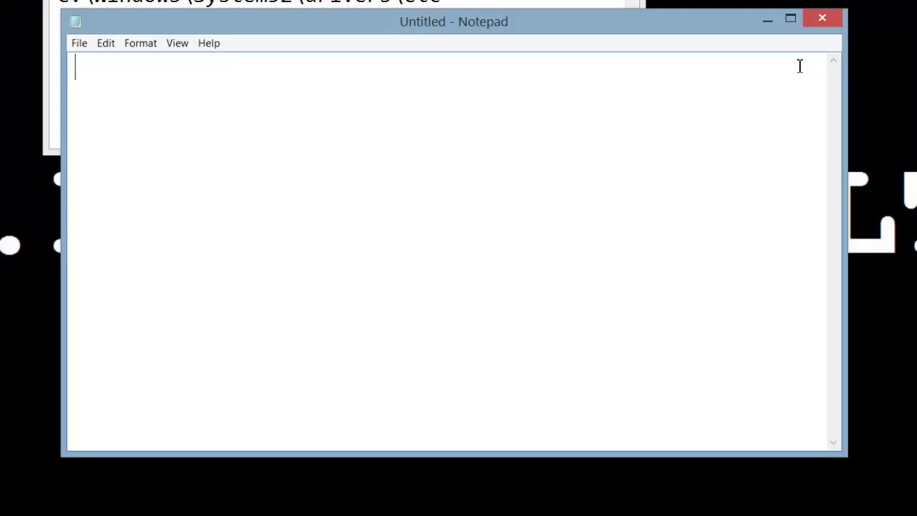
# - Start opening a file and browse to the folder C:\Windows\System32\drivers\etc
pyautogui.click(77, 45)
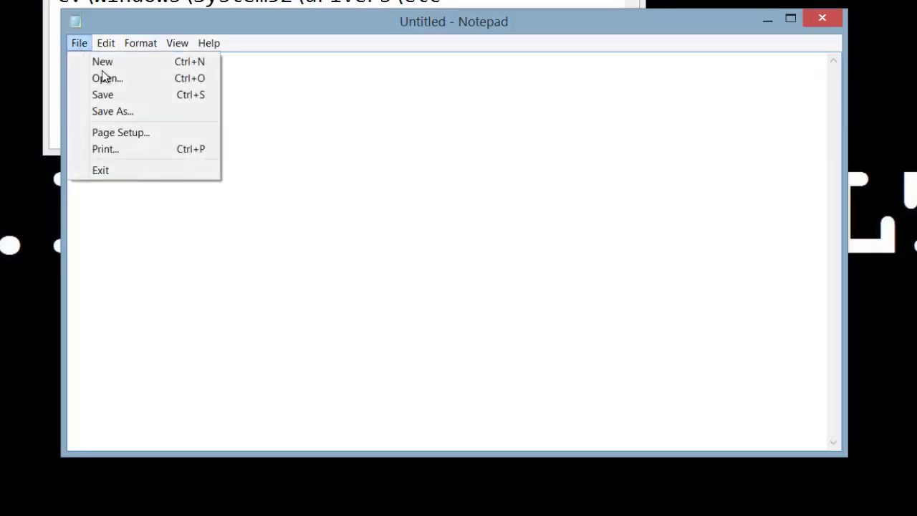
pyautogui.click(107, 78)
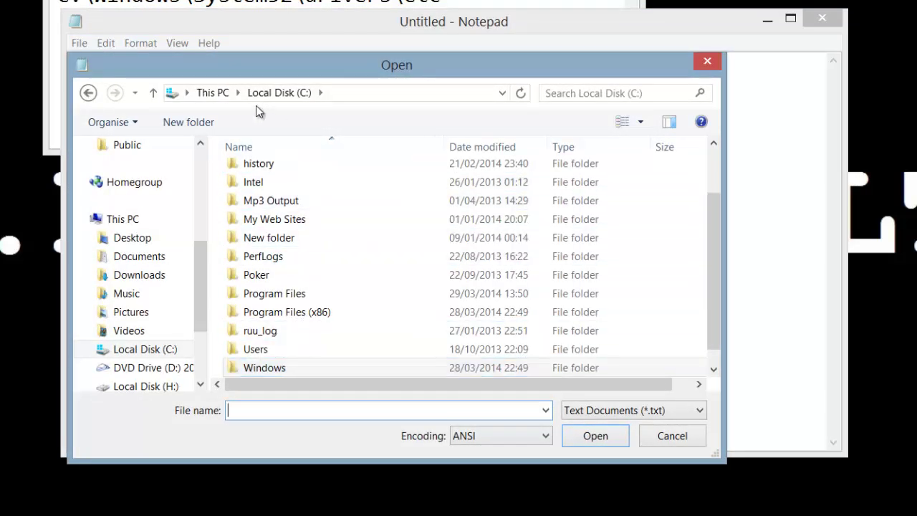
pyautogui.doubleClick(273, 369)
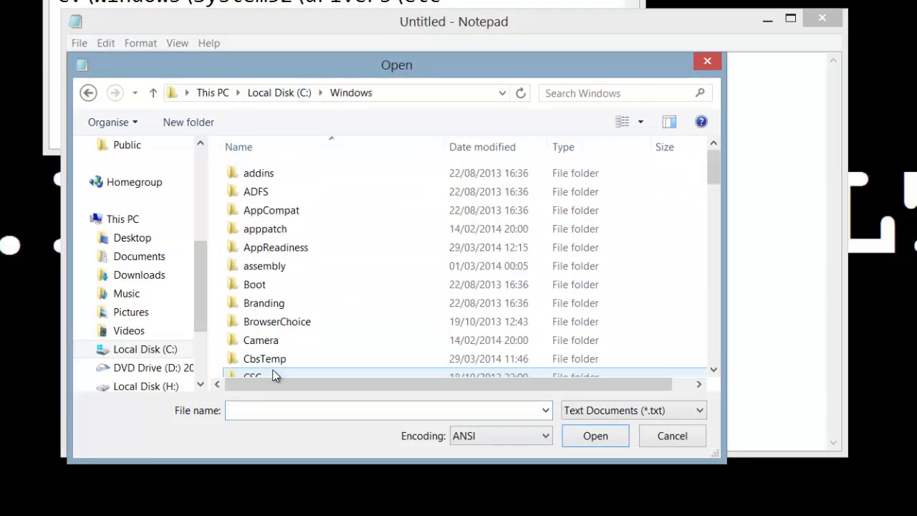
pyautogui.press('s')
pyautogui.scroll(-2, 306, 284)
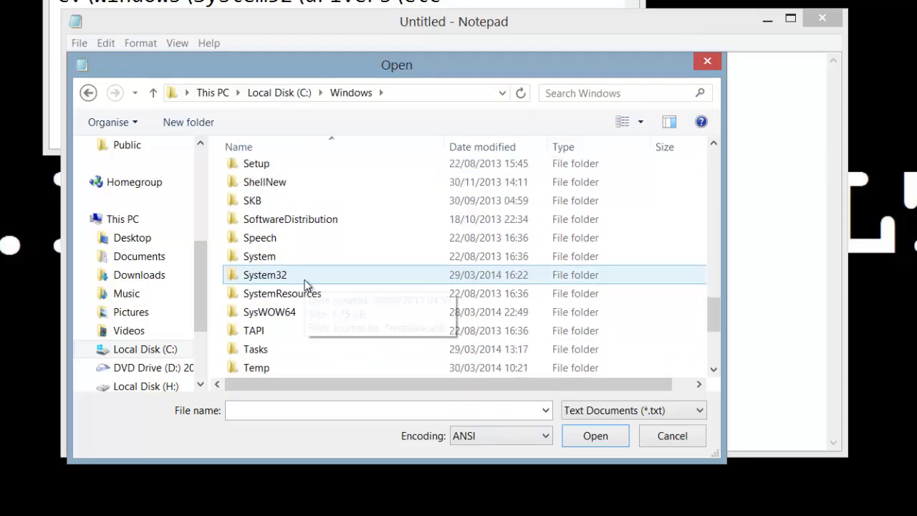
pyautogui.doubleClick(305, 277)
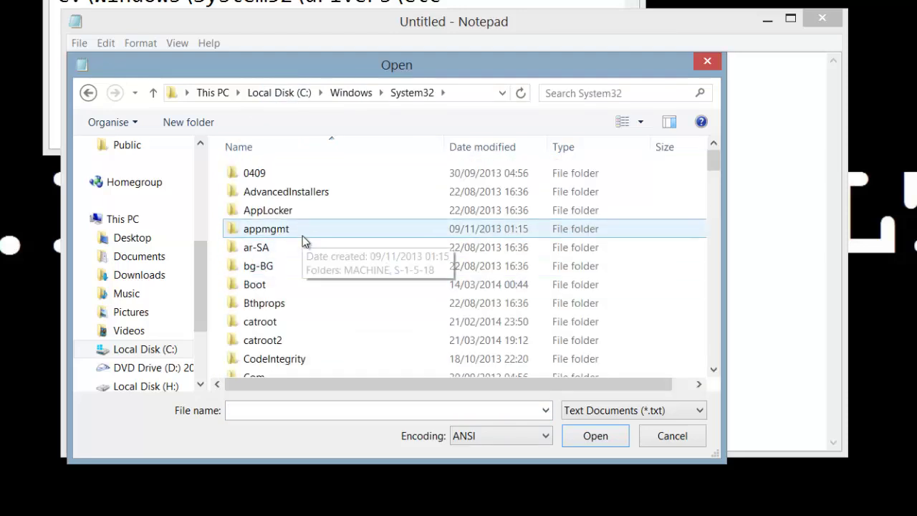
pyautogui.press('d')
pyautogui.press('r')
pyautogui.doubleClick(269, 246)
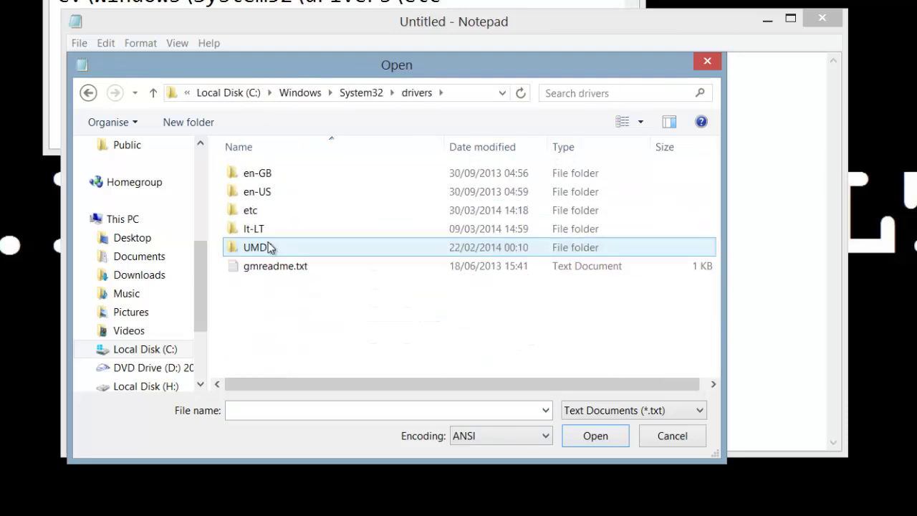
pyautogui.doubleClick(267, 210)
# - Show all file types, open the hosts file from the etc folder and place the cursor below its last localhost line
pyautogui.write('hosts.txt')
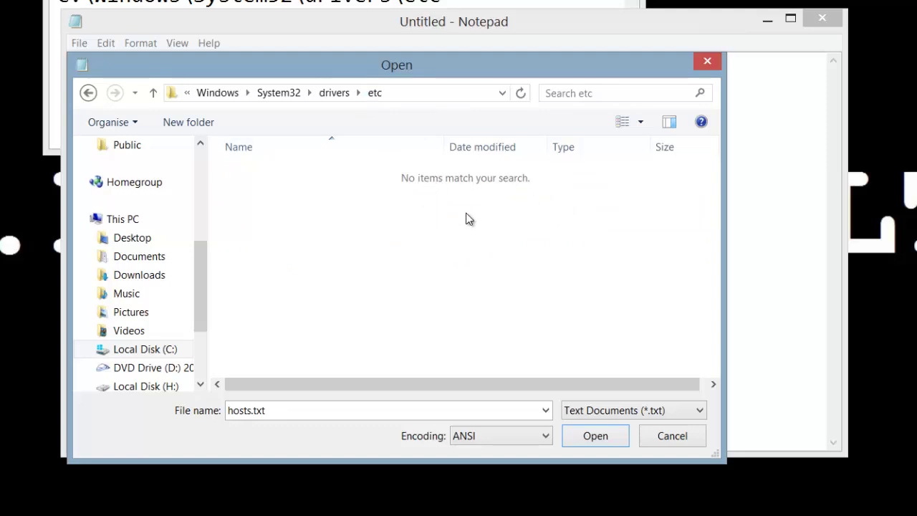
pyautogui.click(622, 415)
pyautogui.click(604, 440)
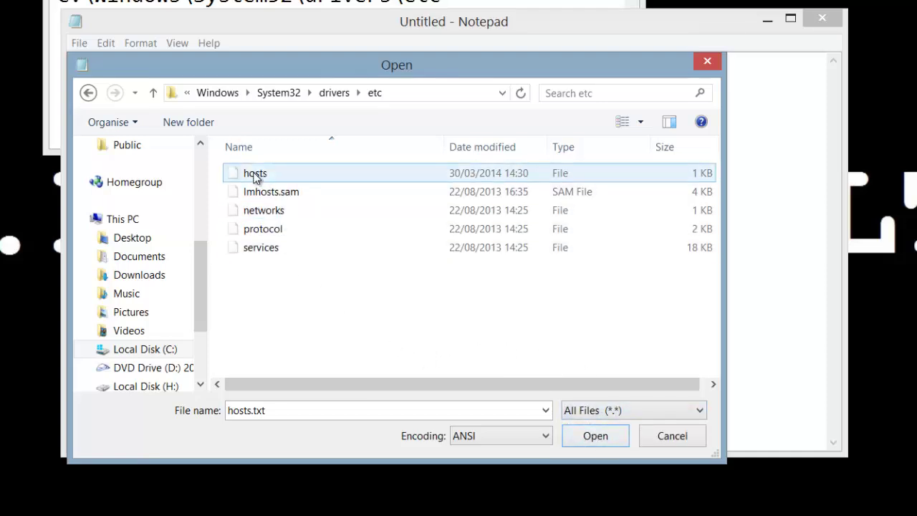
pyautogui.click(257, 178)
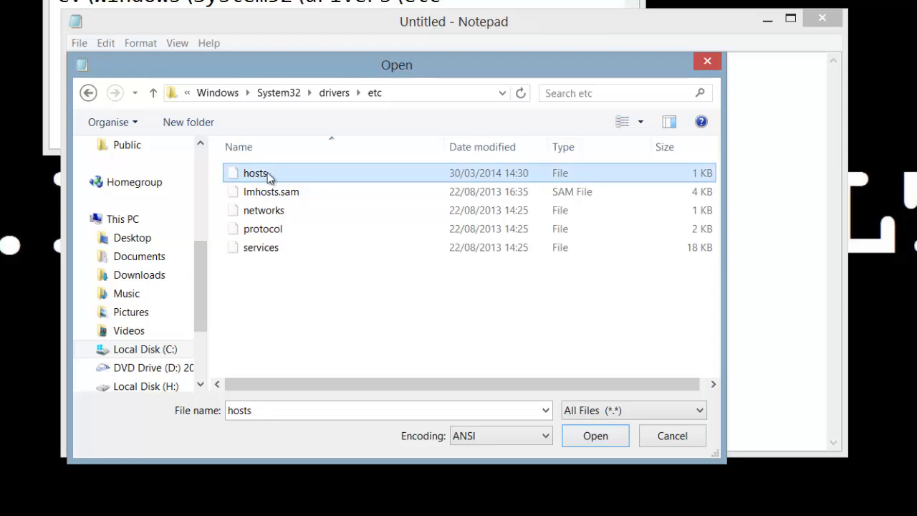
pyautogui.click(594, 438)
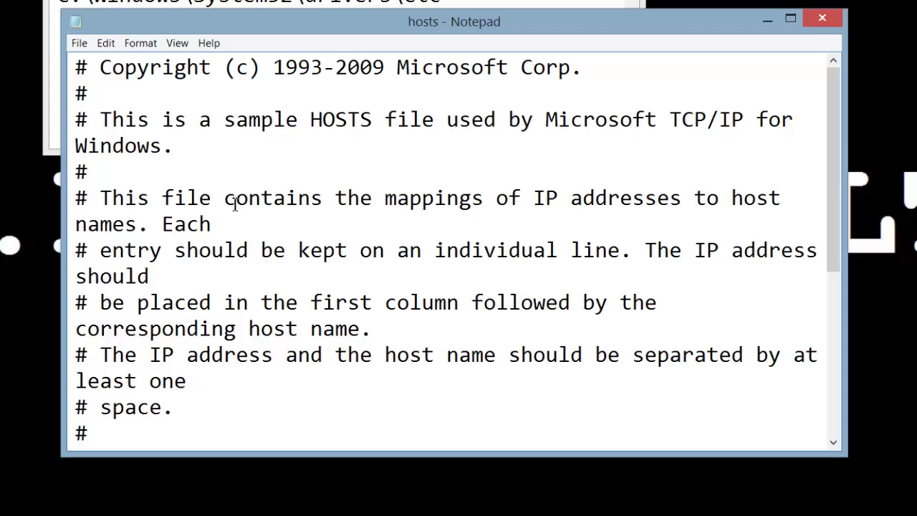
pyautogui.scroll(-5, 233, 204)
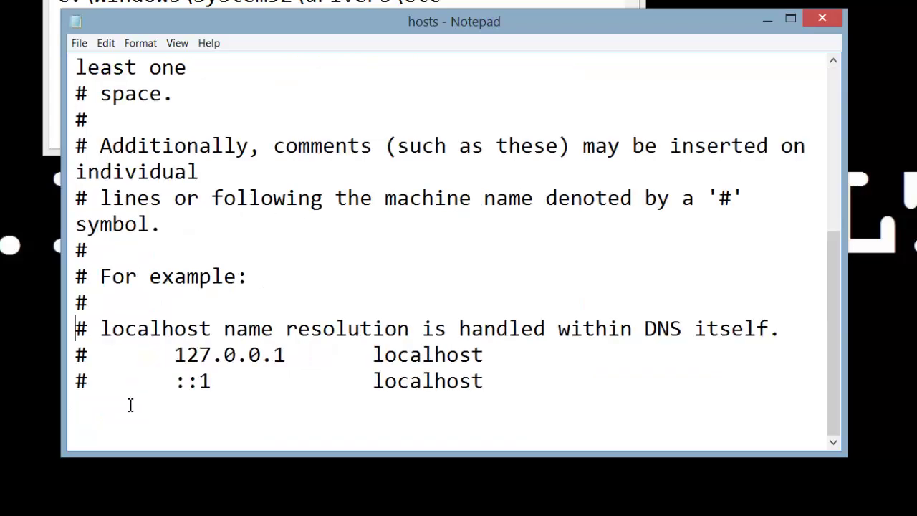
pyautogui.click(126, 406)
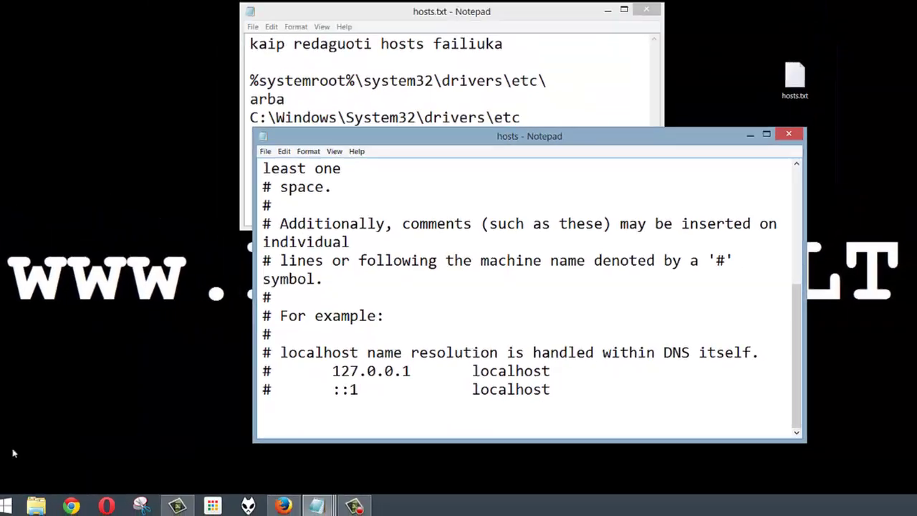
# - Open a Command Prompt and start a continuous ping with the command ping facebook.com -t
pyautogui.click(8, 507)
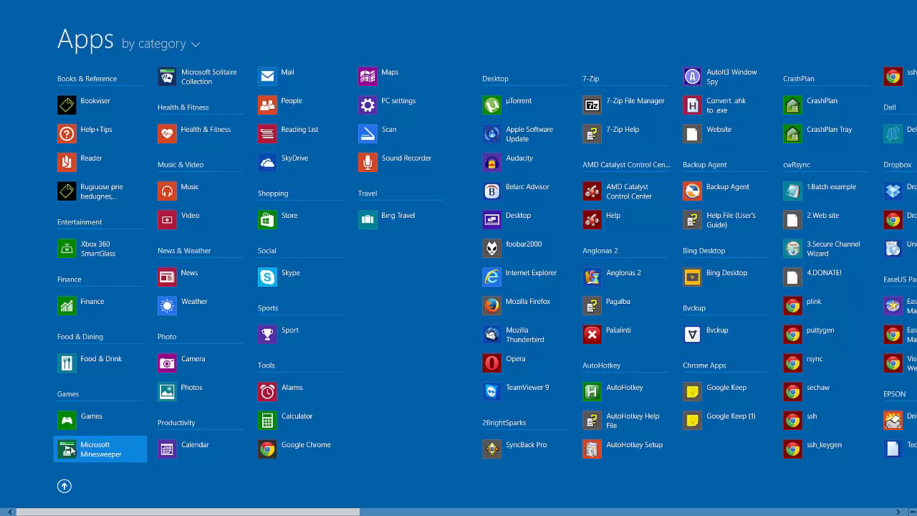
pyautogui.write('cmd')
pyautogui.press('Return')
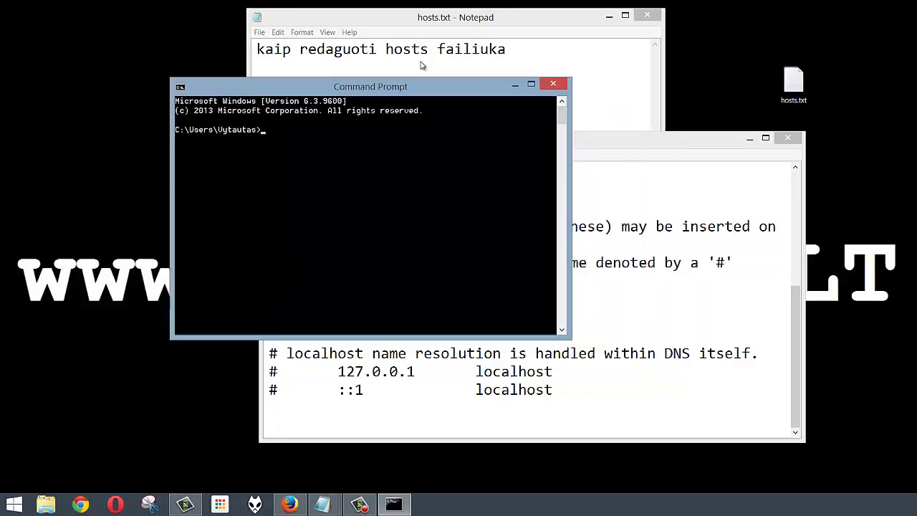
pyautogui.moveTo(489, 85); pyautogui.dragTo(335, 48)
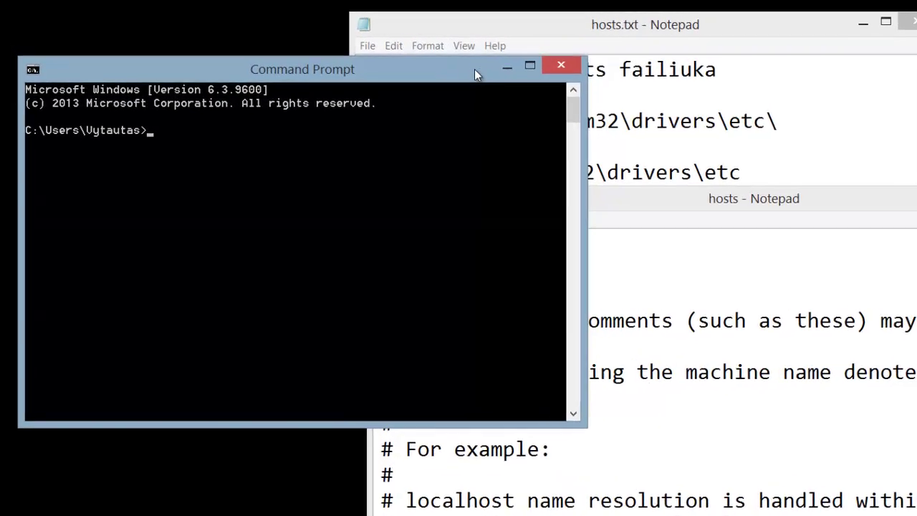
pyautogui.write('ping')
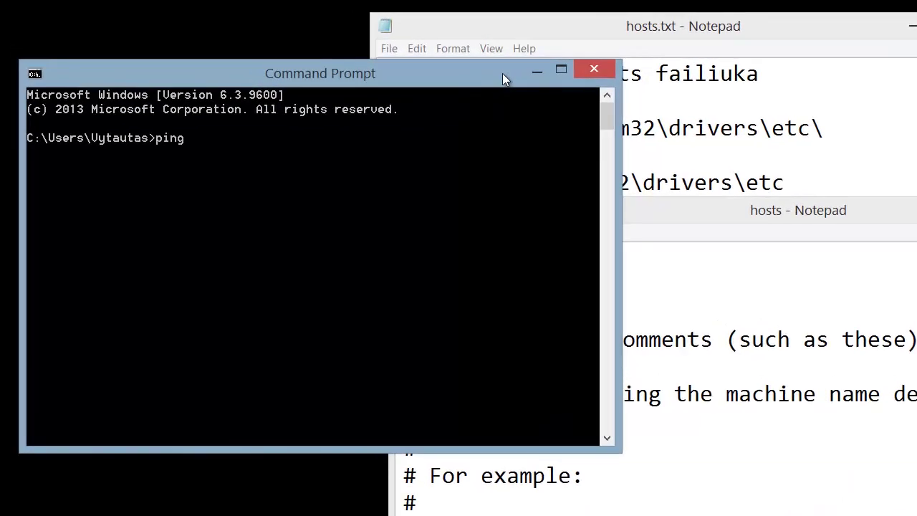
pyautogui.write(' facebook.com -t')
pyautogui.press('Return')
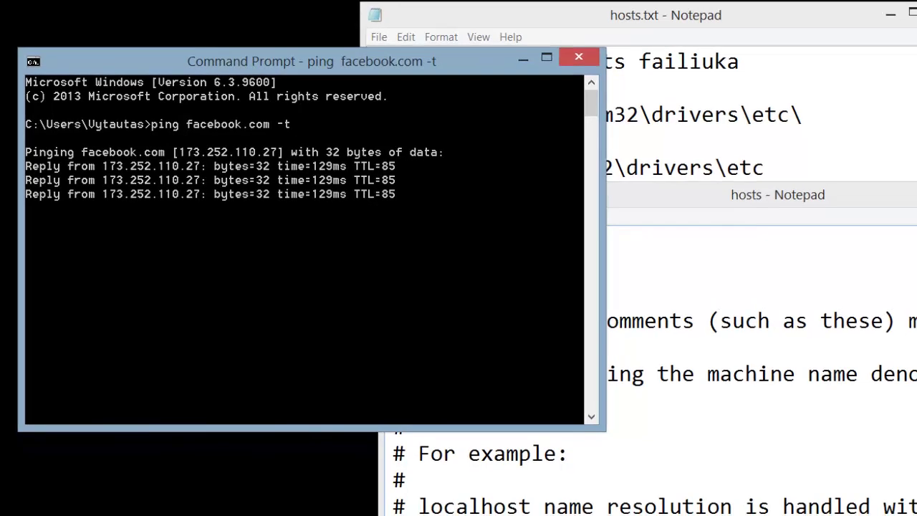
# - Add the line "127.0.0.1 facebook.com" at the end of the hosts file, copying the IP address from the localhost example, and save the file
pyautogui.click(442, 488)
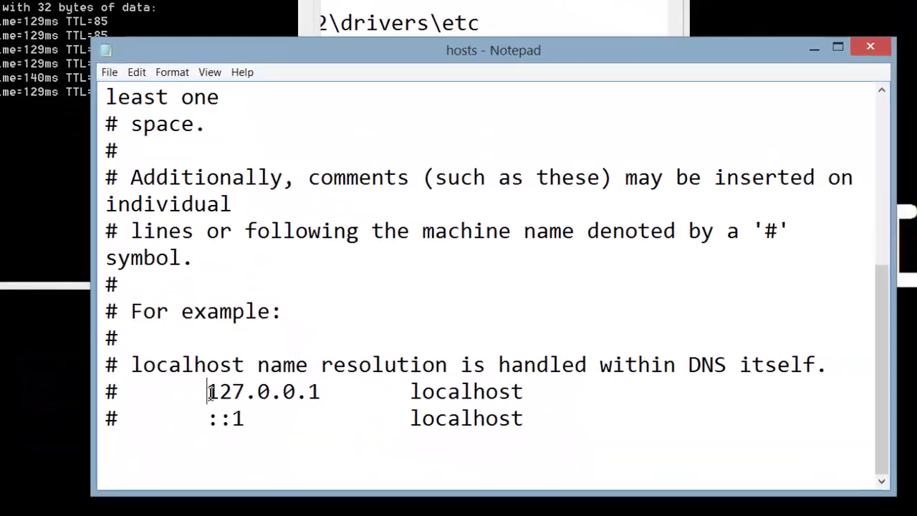
pyautogui.moveTo(208, 393); pyautogui.dragTo(328, 392)
pyautogui.hotkey('ctrl', 'c')
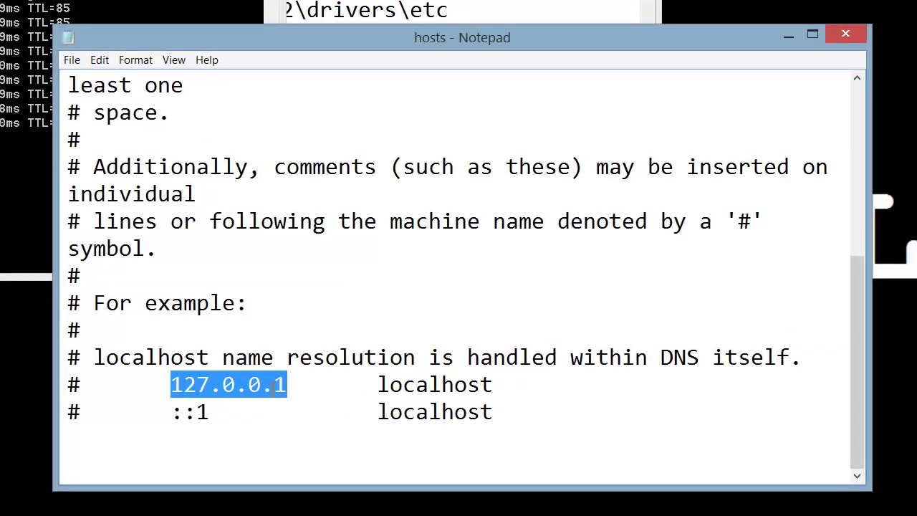
pyautogui.click(206, 444)
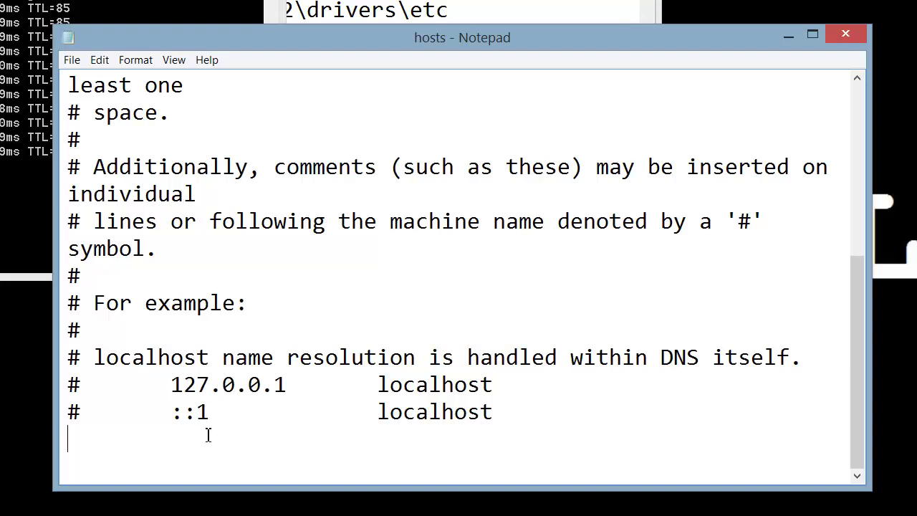
pyautogui.hotkey('ctrl', 'v')
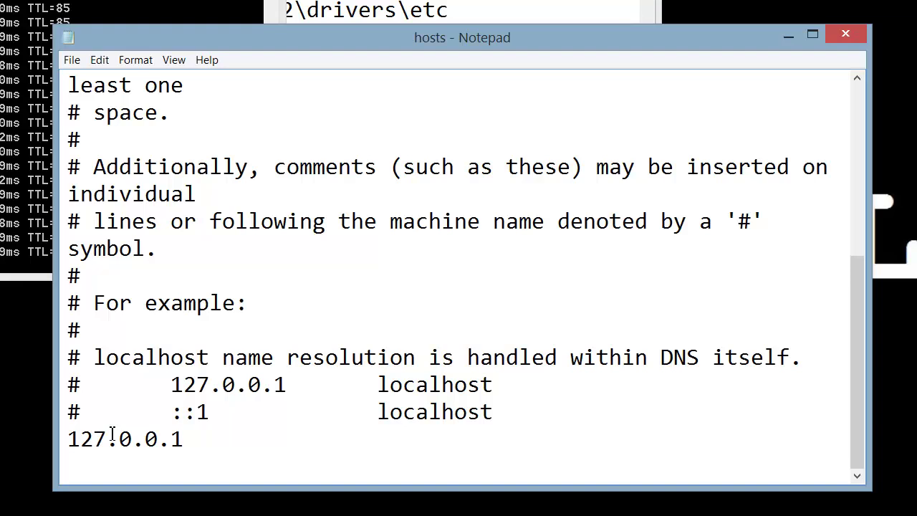
pyautogui.write('facebook')
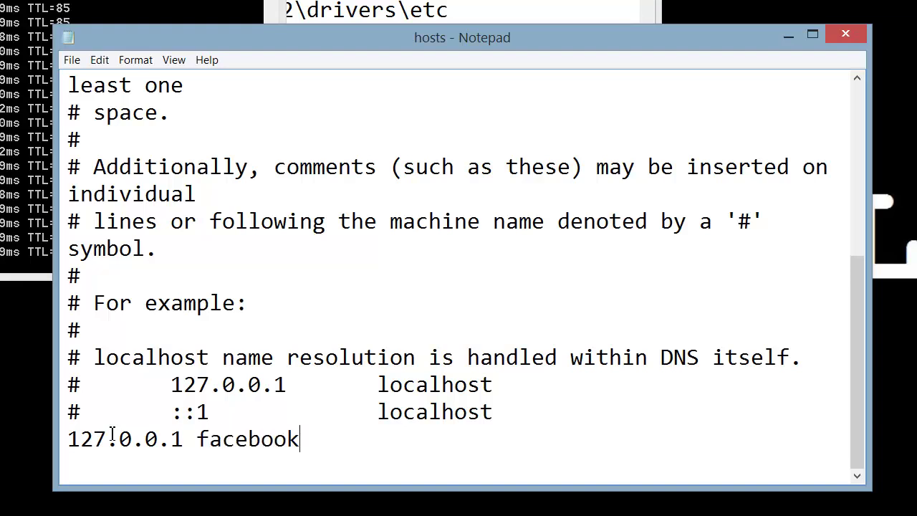
pyautogui.write('.com')
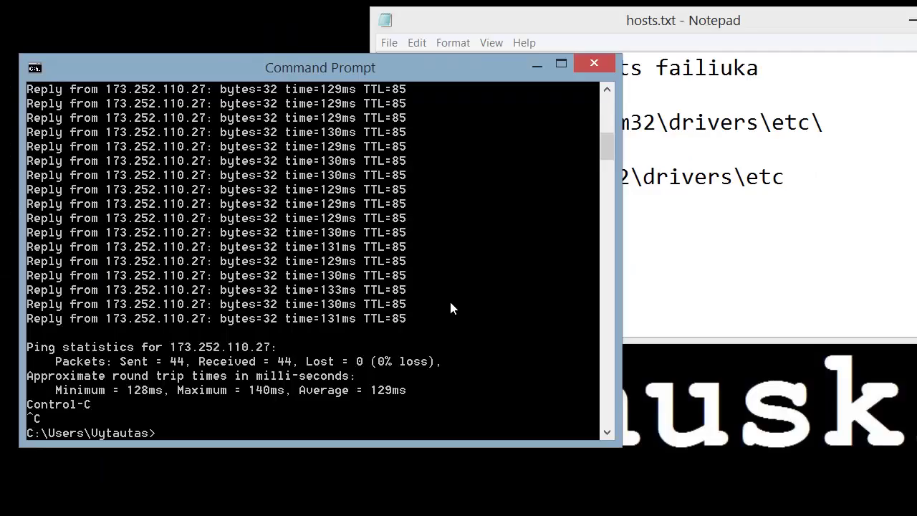
# - Rerun ping facebook.com -t in the Command Prompt, stop it and compare the reply addresses with those of the earlier ping
pyautogui.press('Up')
pyautogui.press('Return')
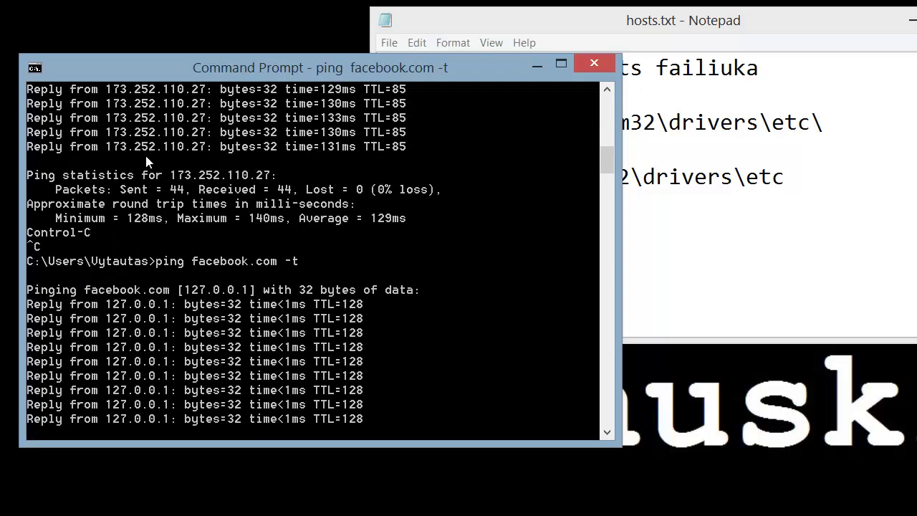
pyautogui.hotkey('ctrl', 'c')
pyautogui.scroll(2, 213, 225)
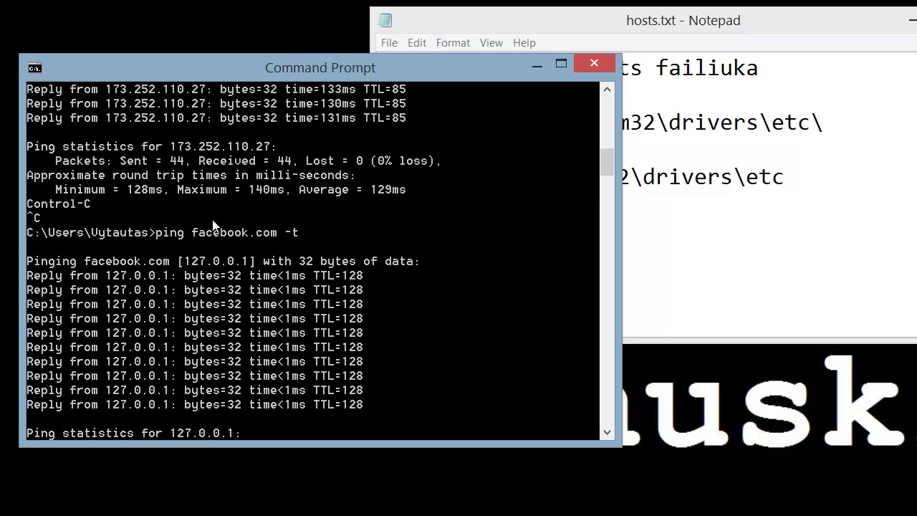
pyautogui.scroll(2, 213, 225)
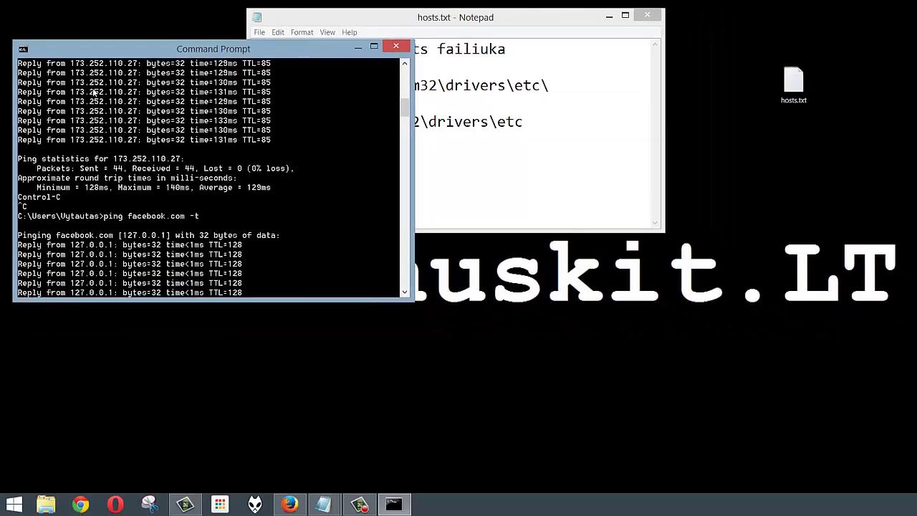
pyautogui.scroll(-3, 143, 161)
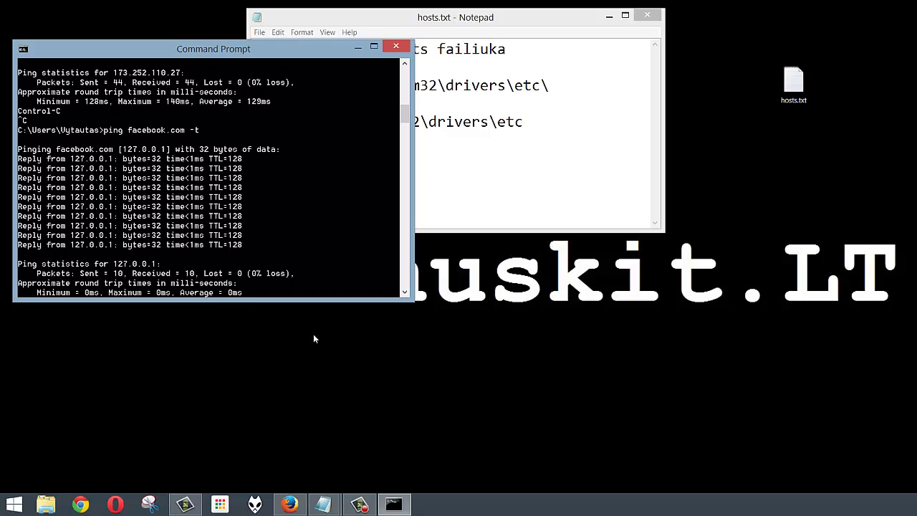
# - Switch to Firefox, load facebook.com in the new tab and examine the heading of the resulting page
pyautogui.click(290, 505)
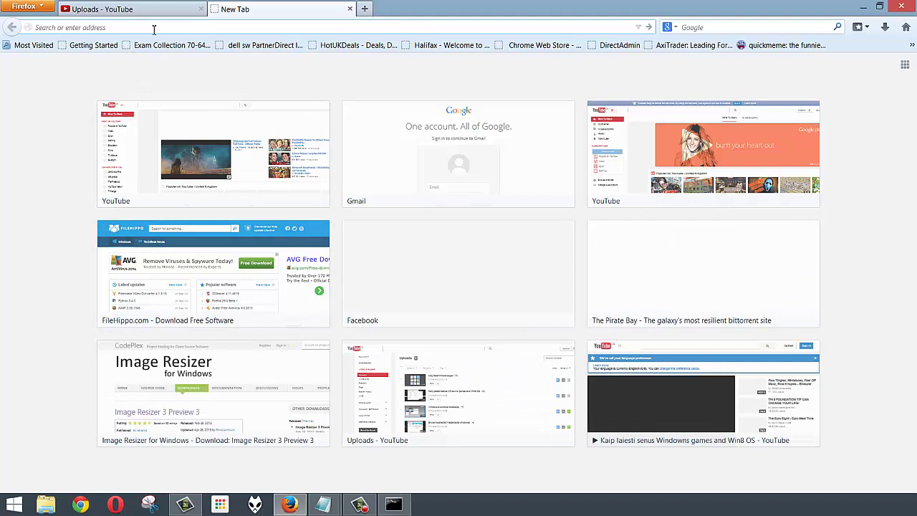
pyautogui.write('faceboo')
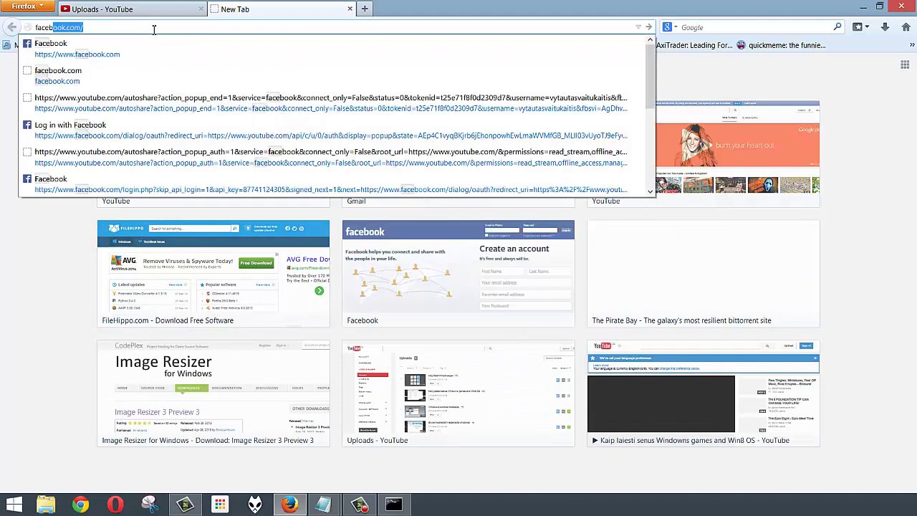
pyautogui.write('k')
pyautogui.press('Return')
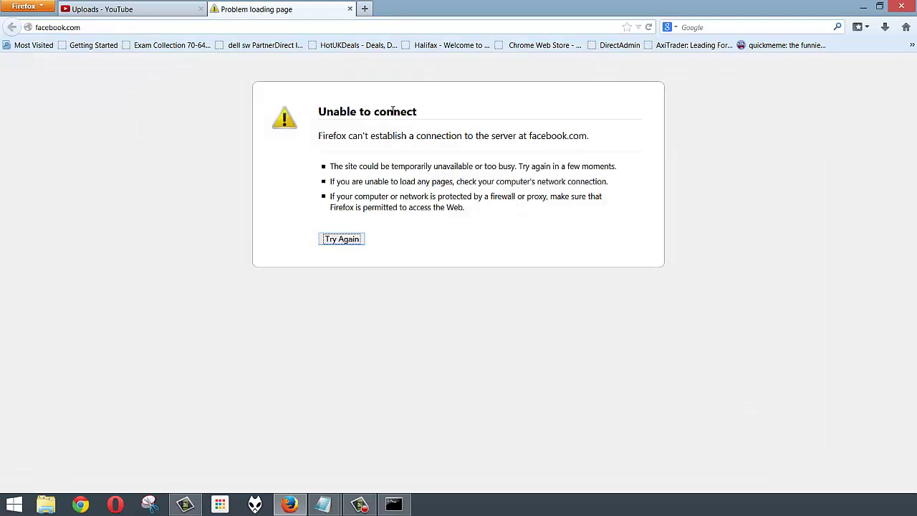
pyautogui.moveTo(319, 115); pyautogui.dragTo(439, 114)
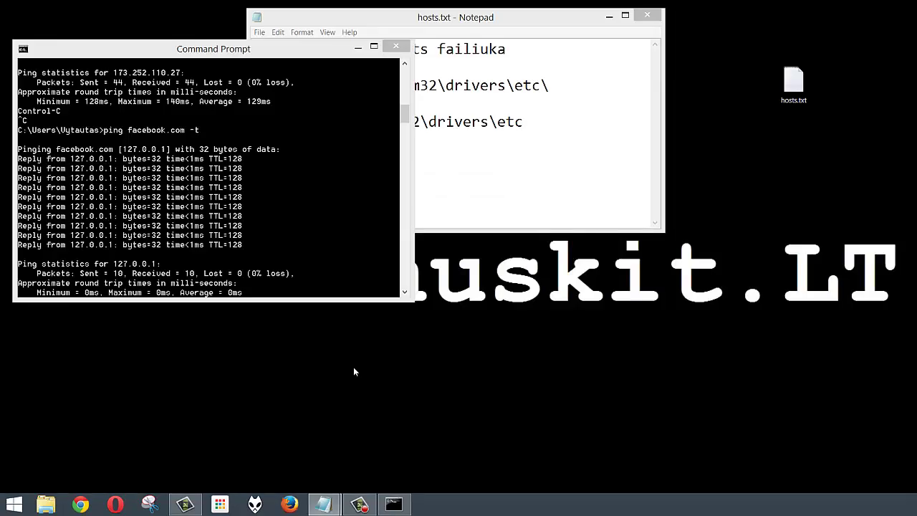
# - Search the installed apps for notepad and run Notepad as administrator
pyautogui.click(14, 506)
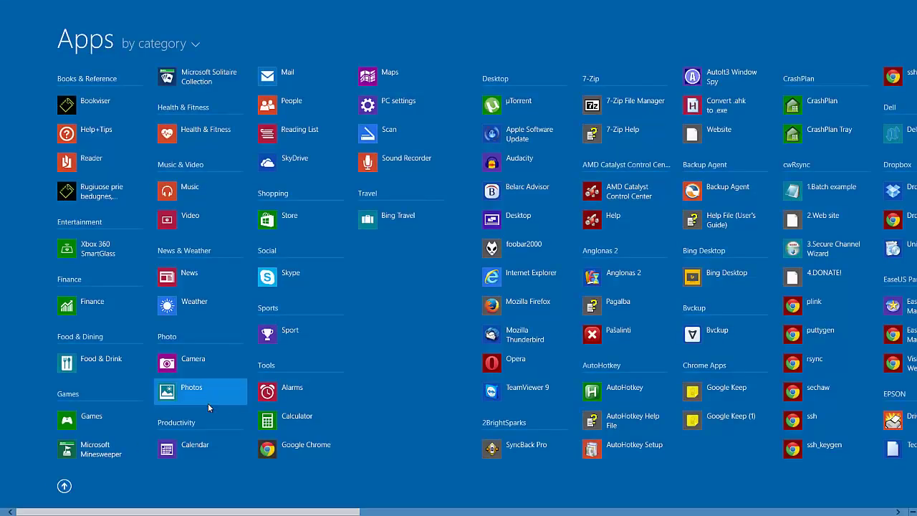
pyautogui.write('notepad')
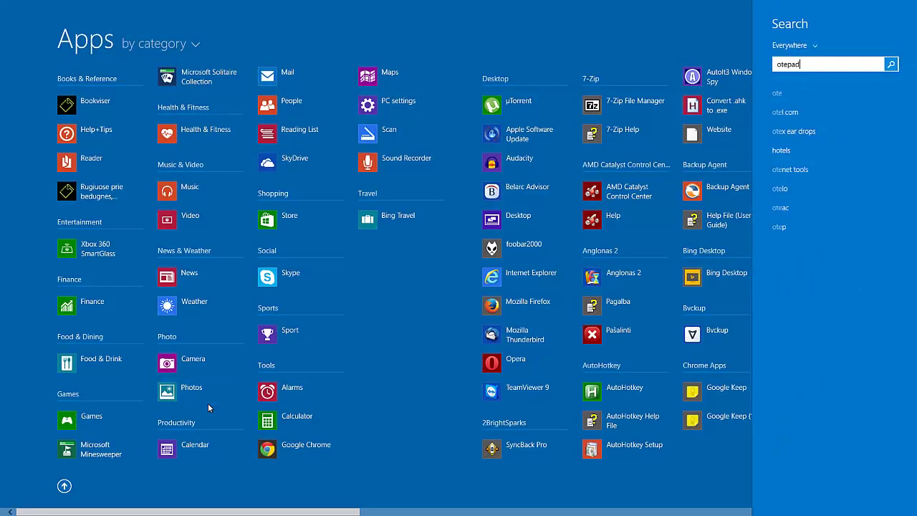
pyautogui.rightClick(797, 95)
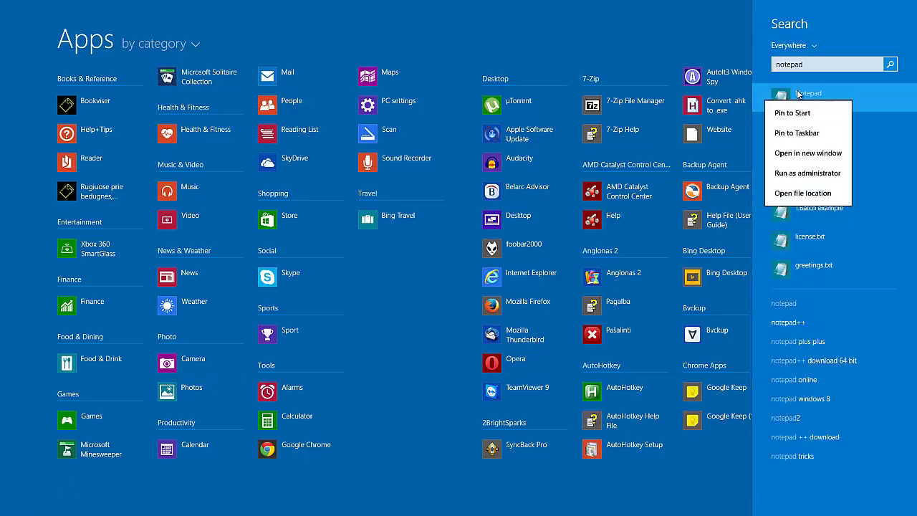
pyautogui.click(817, 175)
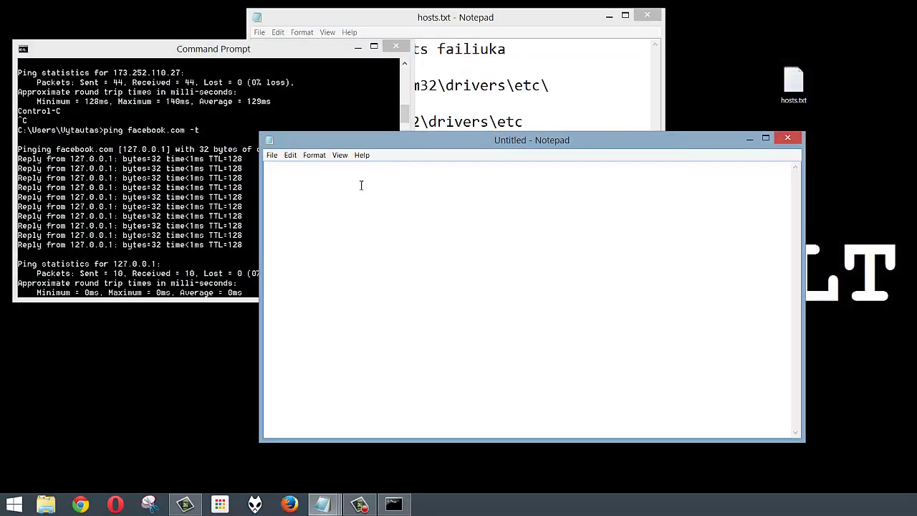
# - Show all file types in the Windows\System32\drivers\etc folder and open the hosts file
pyautogui.click(271, 156)
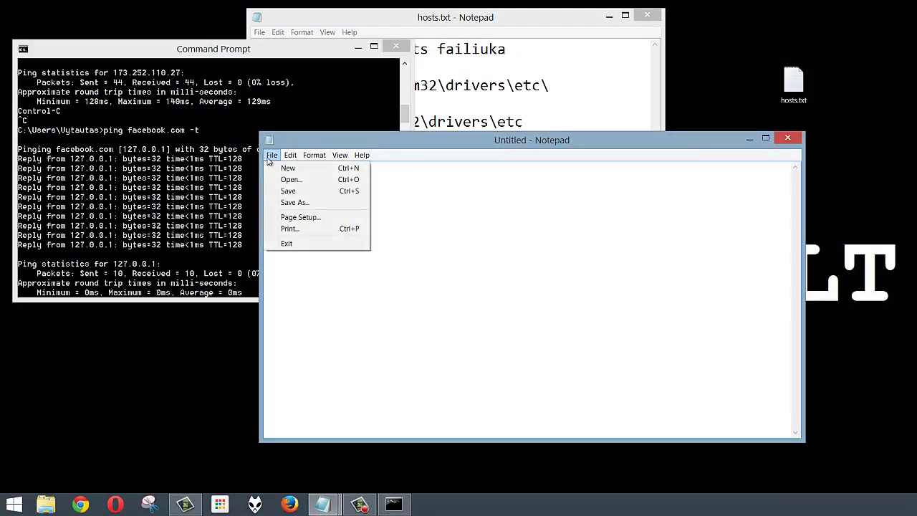
pyautogui.click(289, 179)
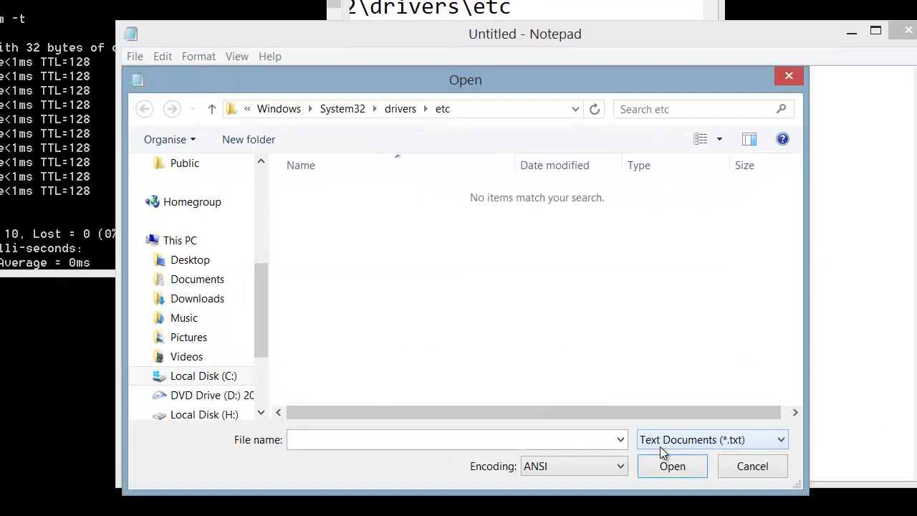
pyautogui.click(661, 447)
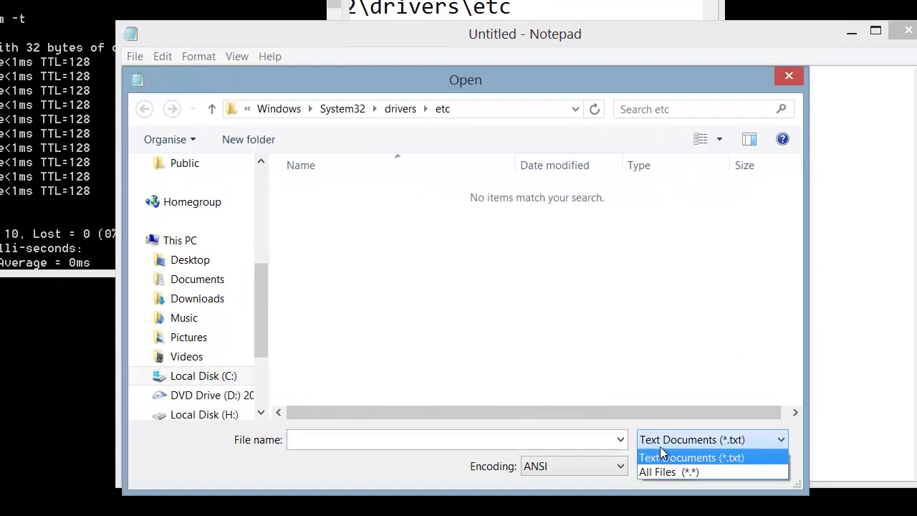
pyautogui.click(667, 473)
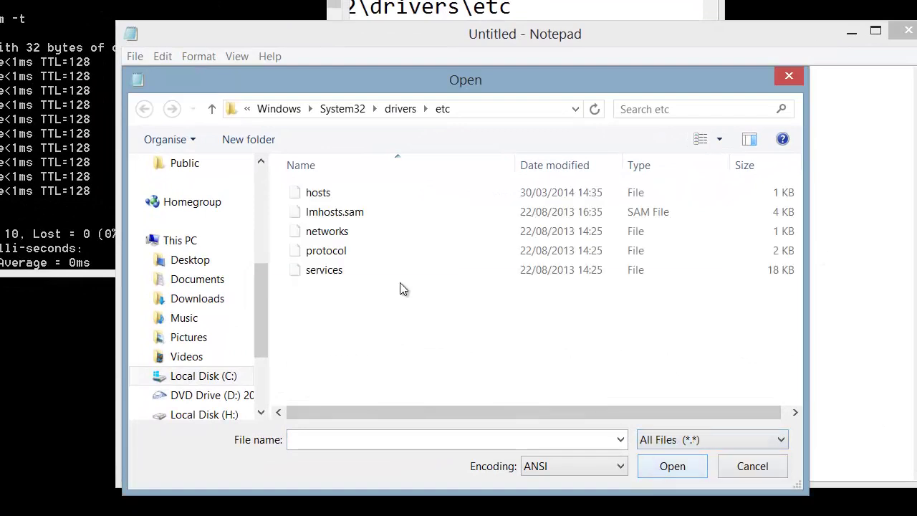
pyautogui.click(334, 199)
pyautogui.click(664, 467)
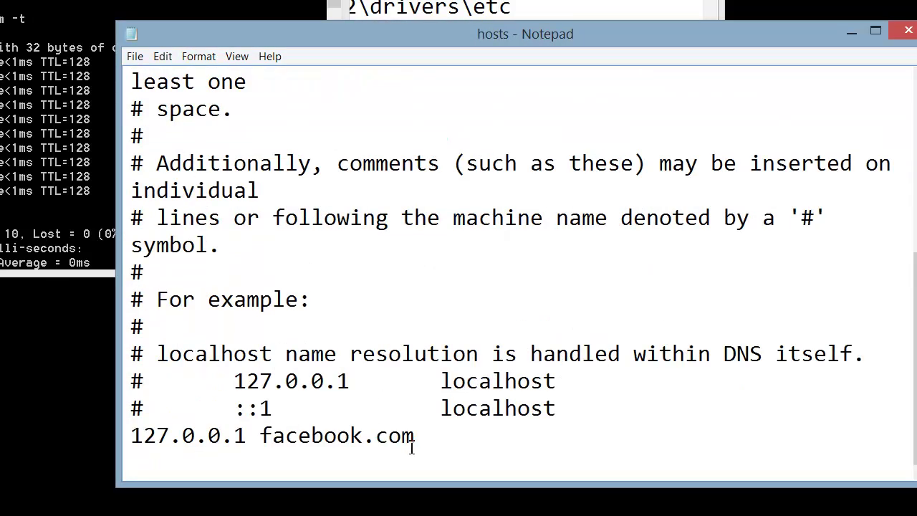
pyautogui.moveTo(415, 437); pyautogui.dragTo(129, 439)
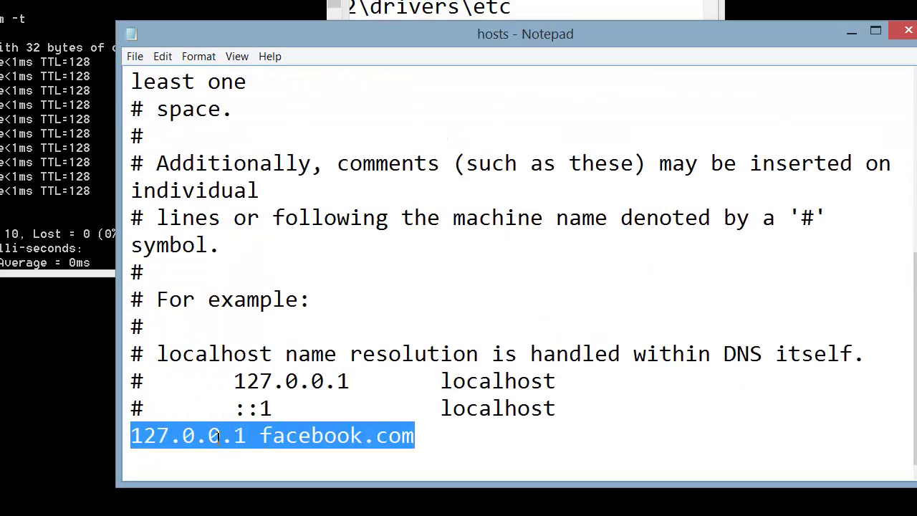
pyautogui.press('Delete')
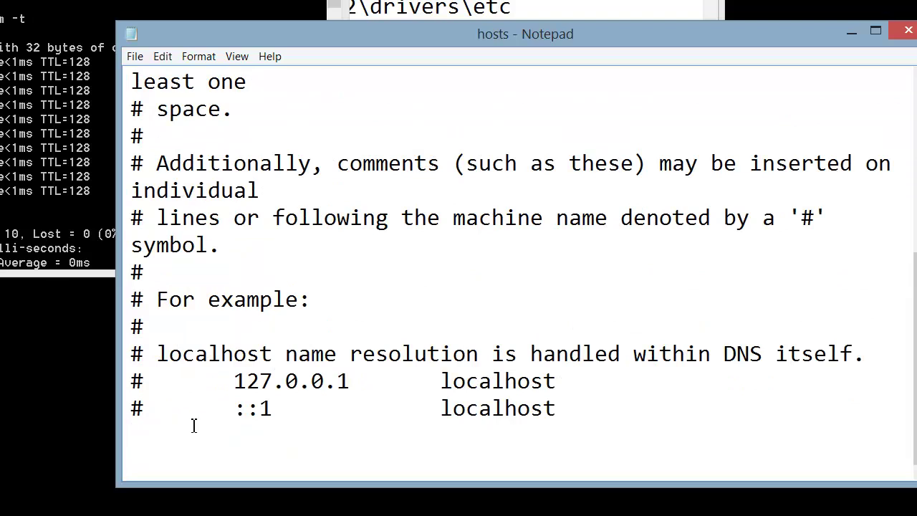
pyautogui.hotkey('ctrl', 'z')
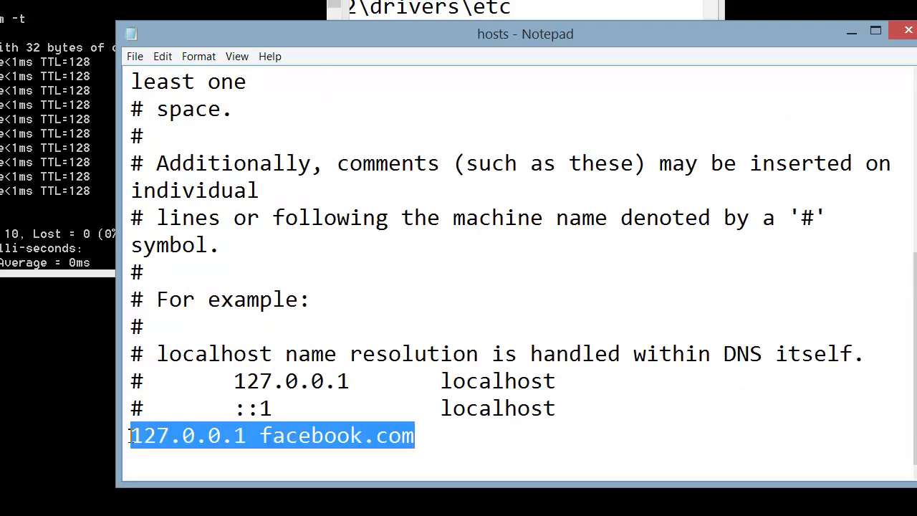
# - Comment out the "127.0.0.1 facebook.com" line with a leading #, then save and close the hosts file
pyautogui.click(129, 437)
pyautogui.write('#')
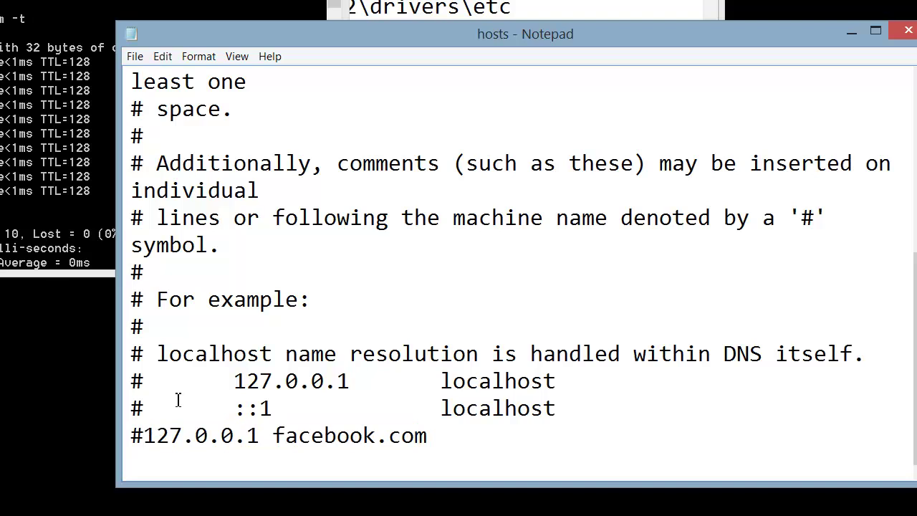
pyautogui.click(133, 58)
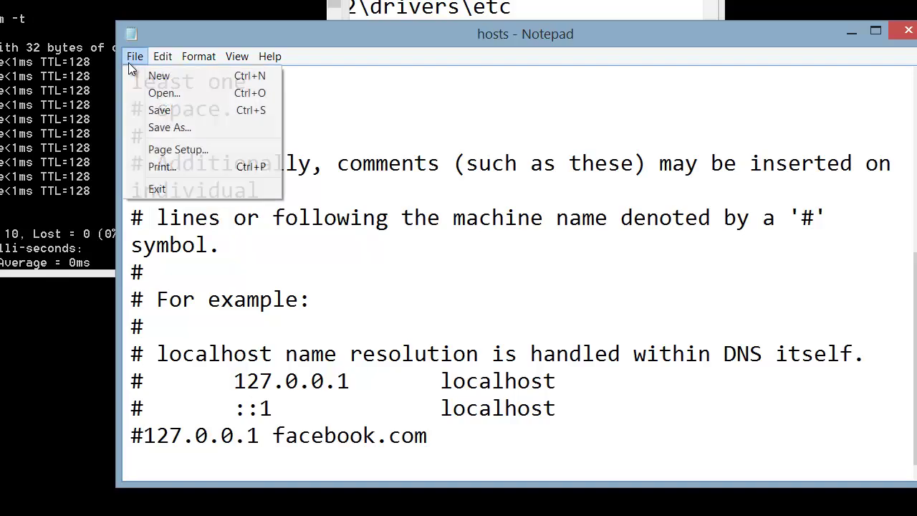
pyautogui.click(164, 113)
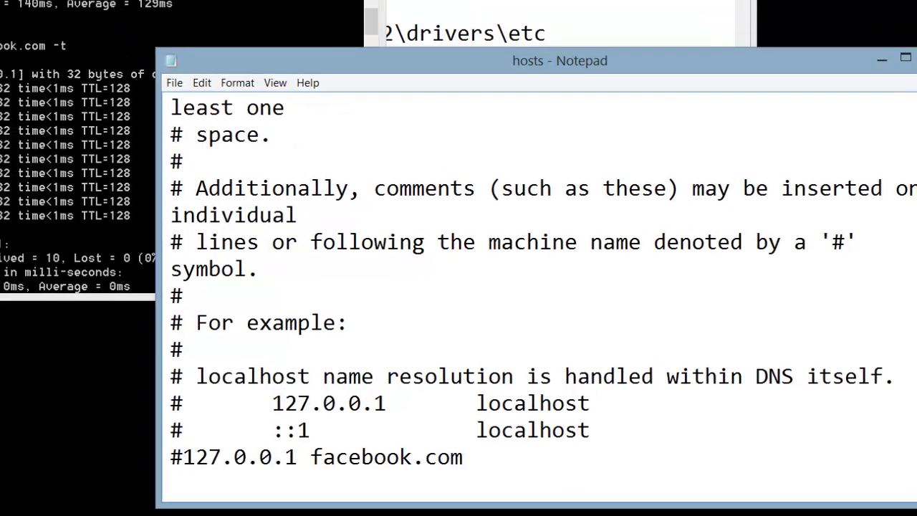
pyautogui.hotkey('alt', 'F4')
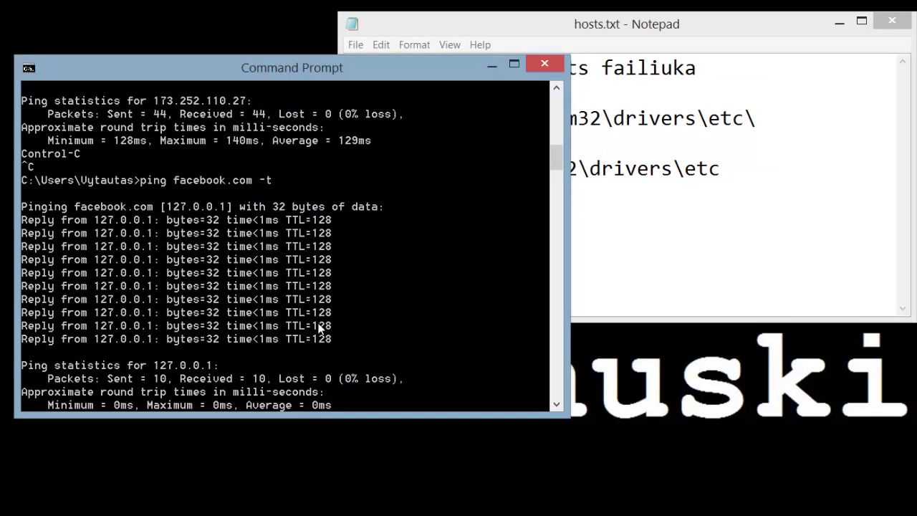
# - Run ping facebook.com -t again in the Command Prompt, check the reply addresses and stop the ping
pyautogui.hotkey('ctrl', 'c')
pyautogui.press('Up')
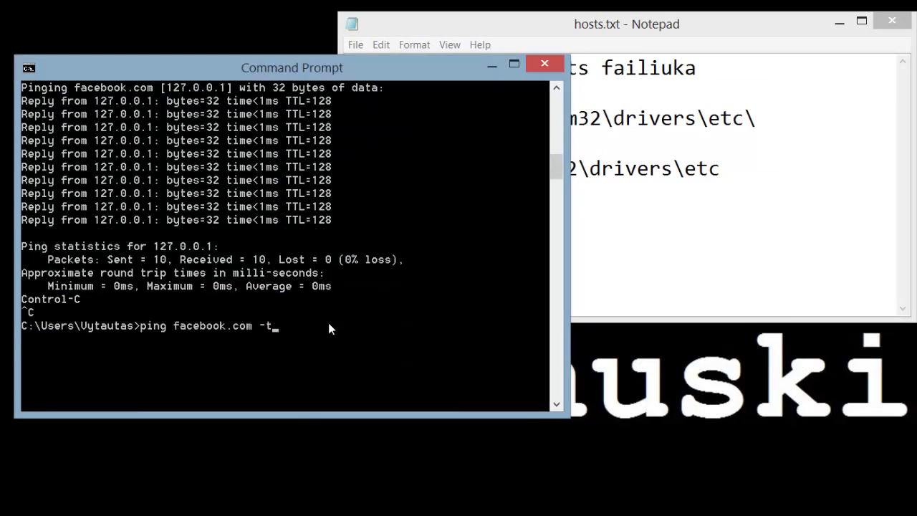
pyautogui.press('Return')
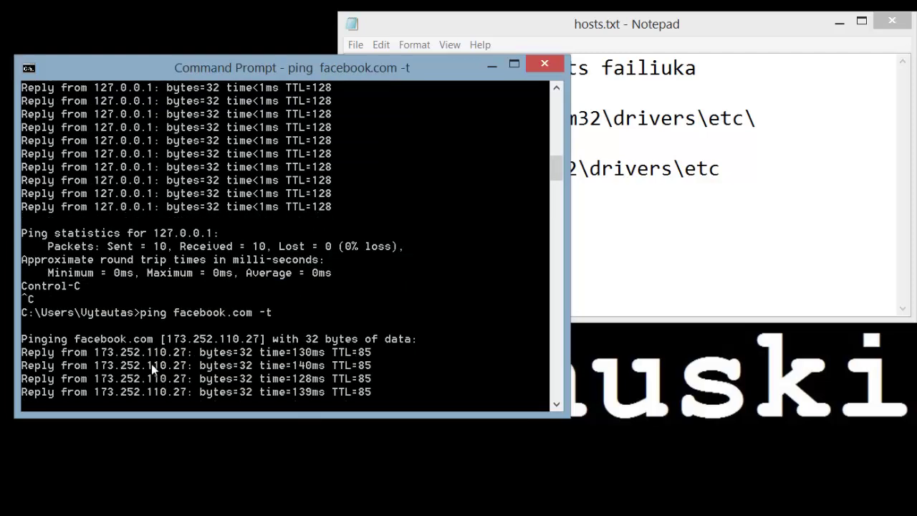
pyautogui.hotkey('ctrl', 'c')
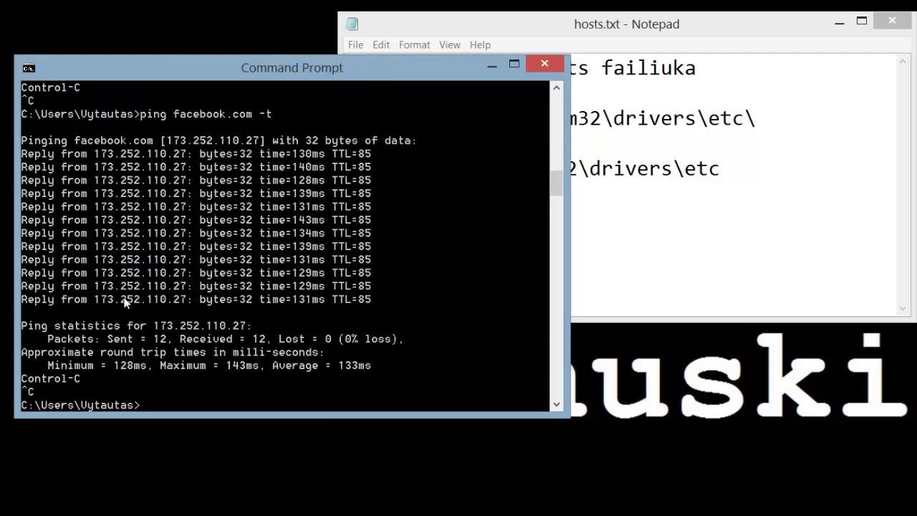